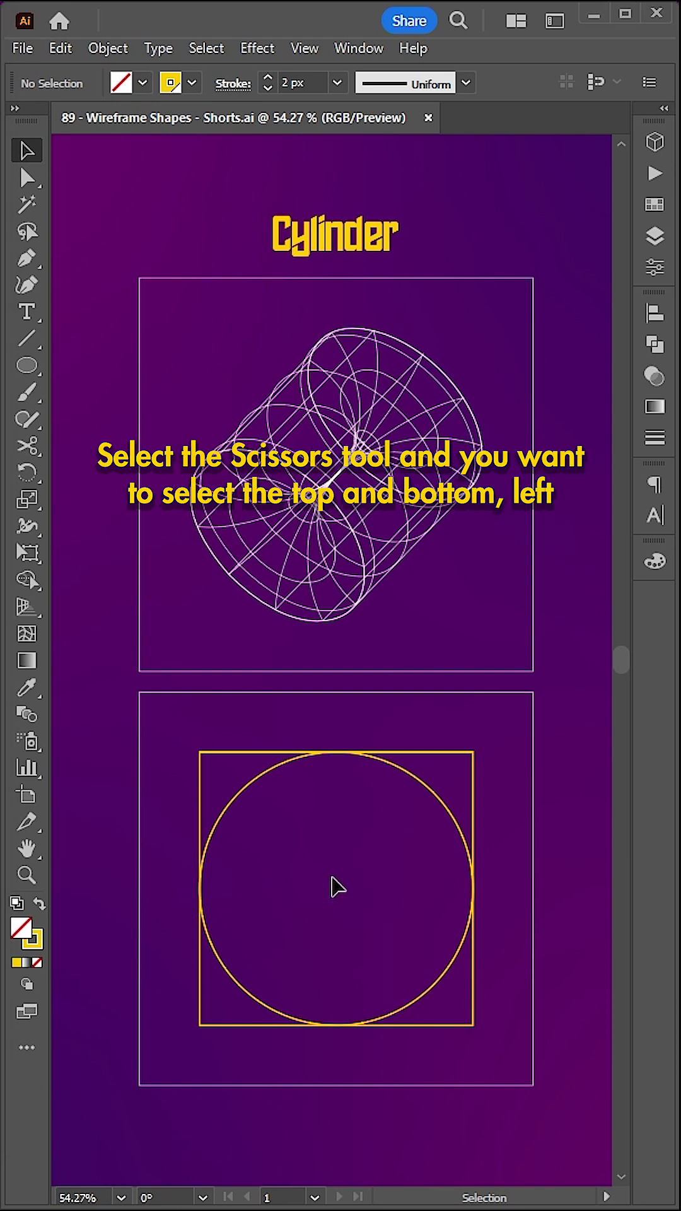
- Cut the square at its top-left and bottom-left corners with Scissors, then select the bottom-left point
{"action": "key", "text": "c"}
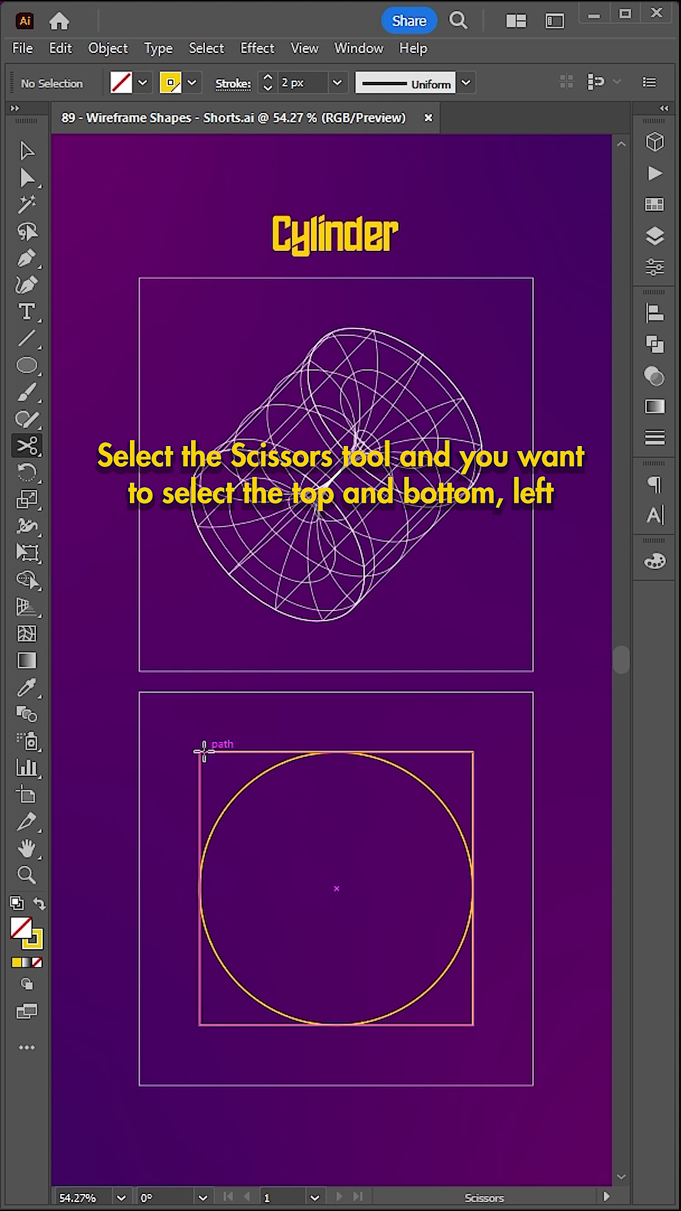
{"action": "left_click", "coordinate": [199, 753]}
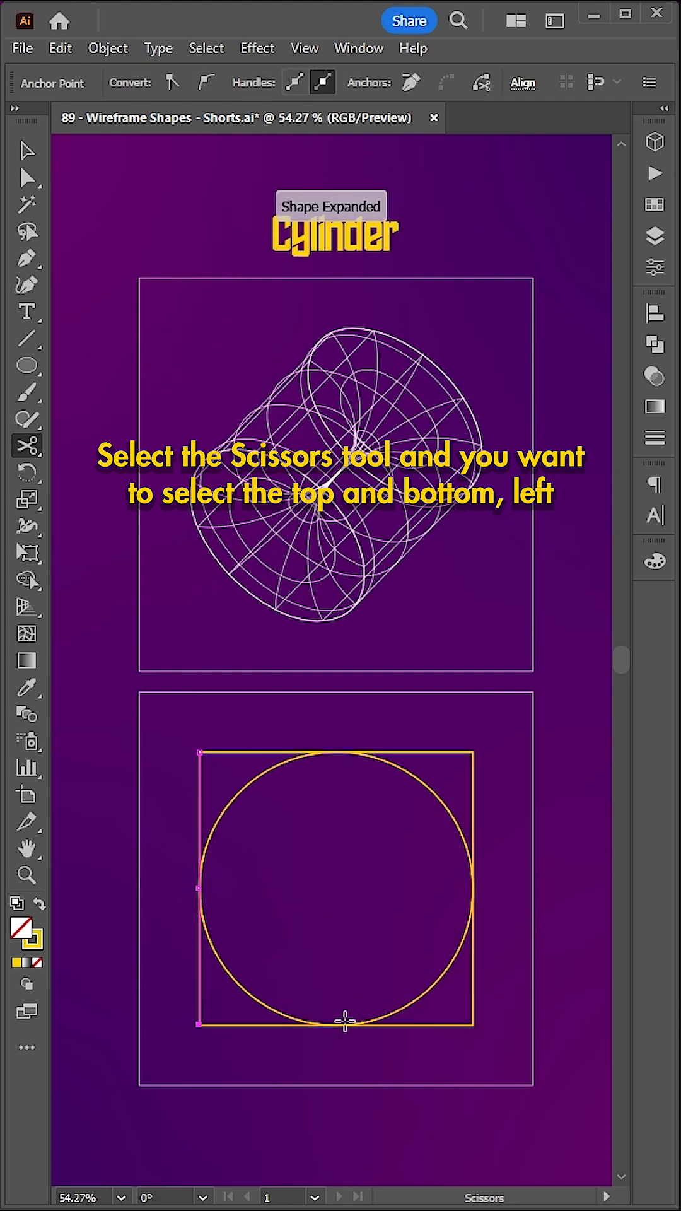
{"action": "left_click", "coordinate": [378, 1024]}
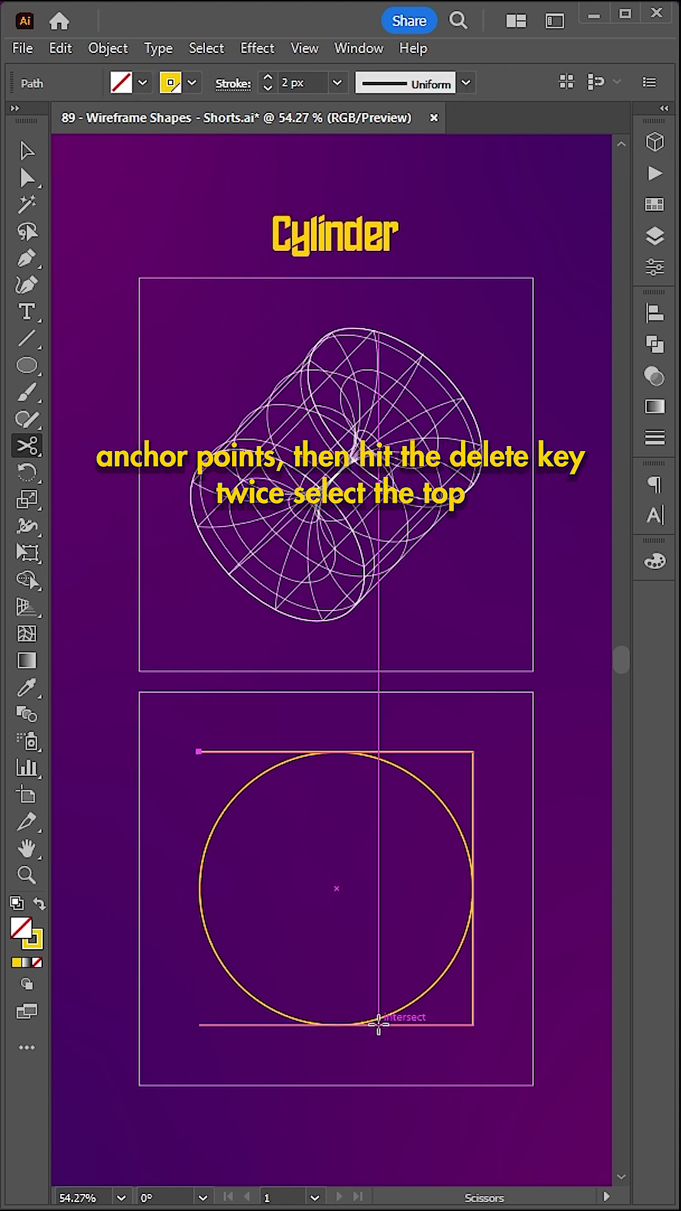
{"action": "key", "text": "a"}
{"action": "left_click", "coordinate": [200, 1023]}
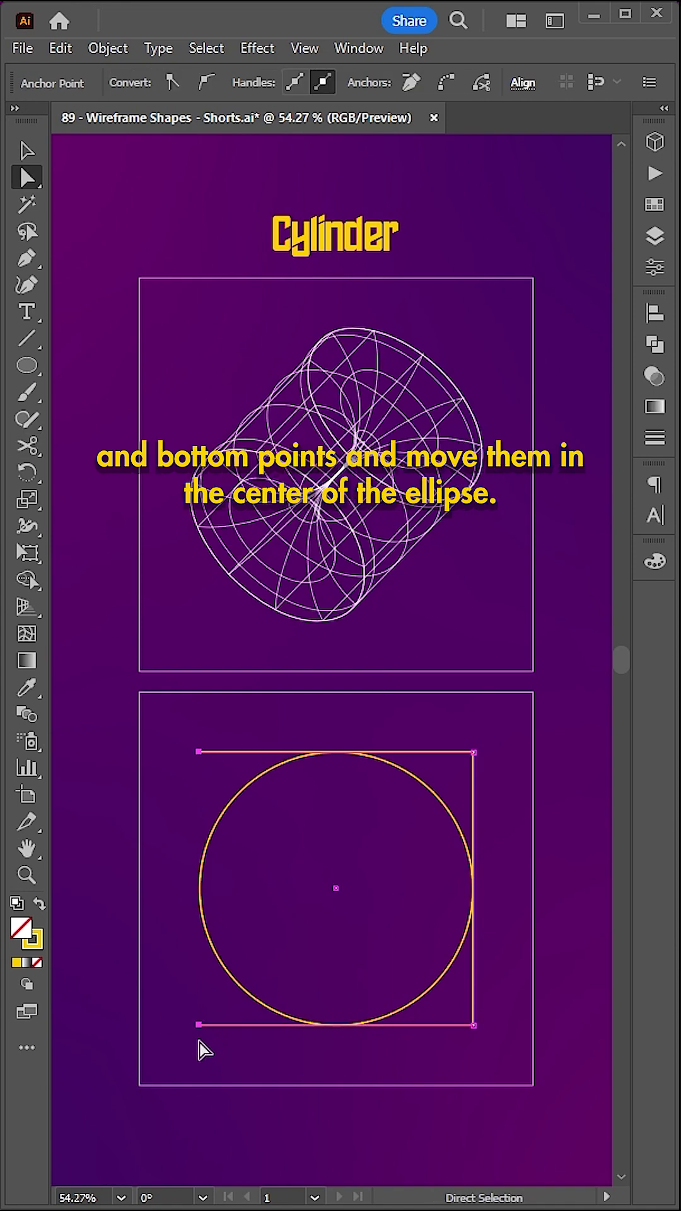
- Drag the bracket's bottom anchor in to sit under the circle's centre
{"action": "mouse_move", "coordinate": [202, 1026]}
{"action": "left_mouse_down"}
{"action": "mouse_move", "coordinate": [348, 1037]}
{"action": "mouse_move", "coordinate": [342, 1038]}
{"action": "left_mouse_up"}
{"action": "key", "text": "v"}
{"action": "left_click", "coordinate": [320, 864]}
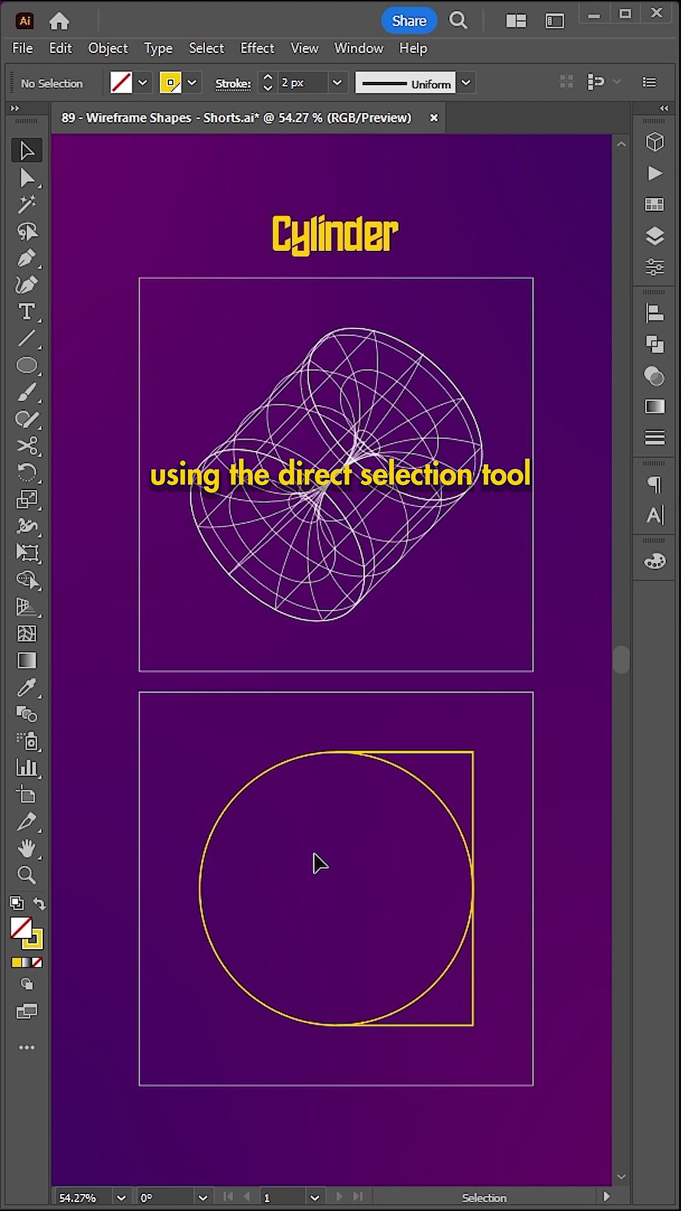
- Delete the circle's left anchor to leave a semicircle, then marquee-select both half-shapes
{"action": "key", "text": "a"}
{"action": "left_click", "coordinate": [200, 889]}
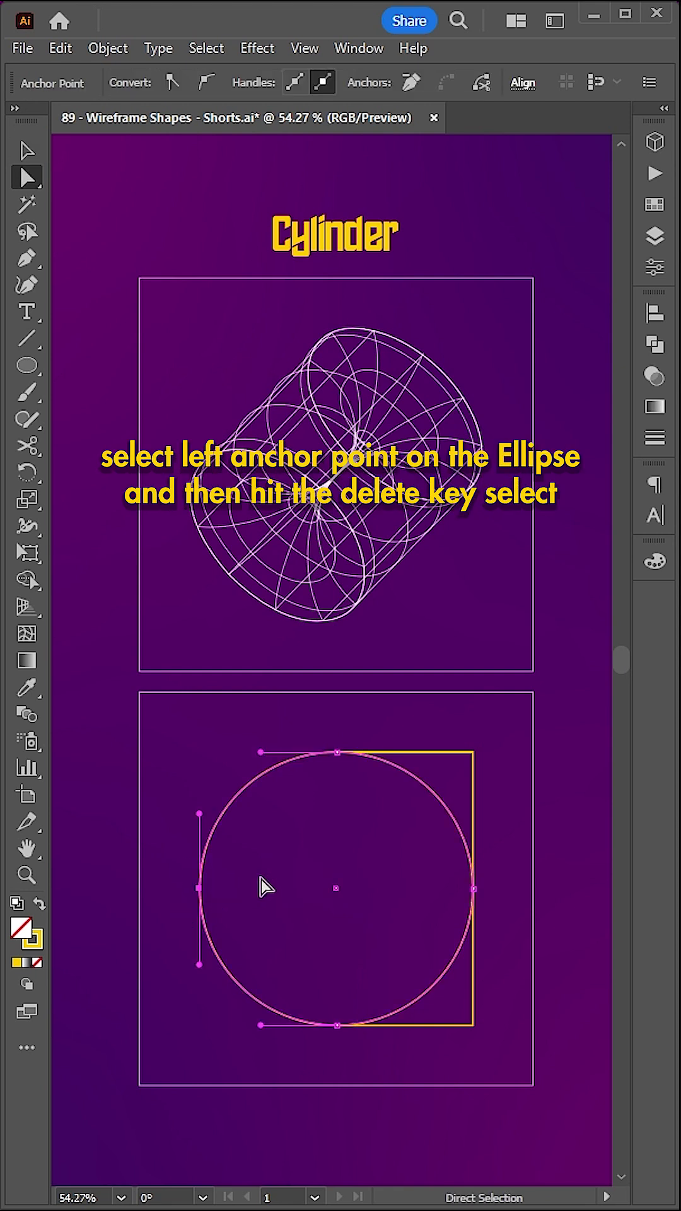
{"action": "key", "text": "Delete"}
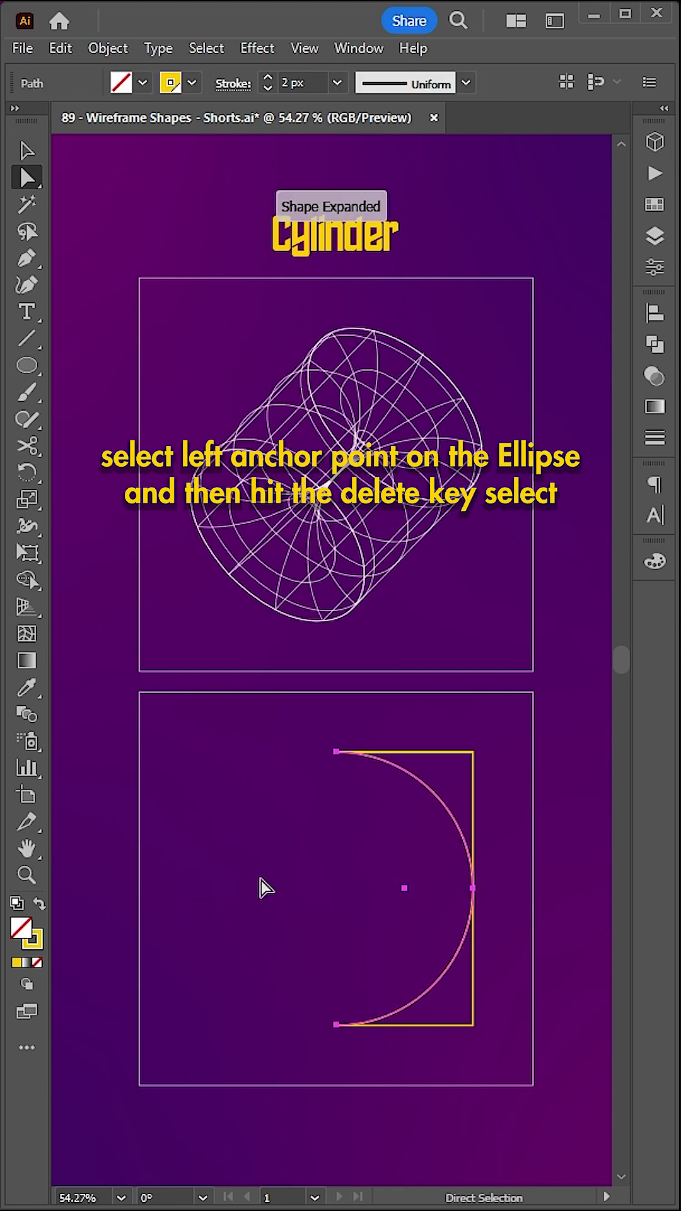
{"action": "key", "text": "v"}
{"action": "left_click_drag", "start_coordinate": [293, 728], "coordinate": [502, 1057]}
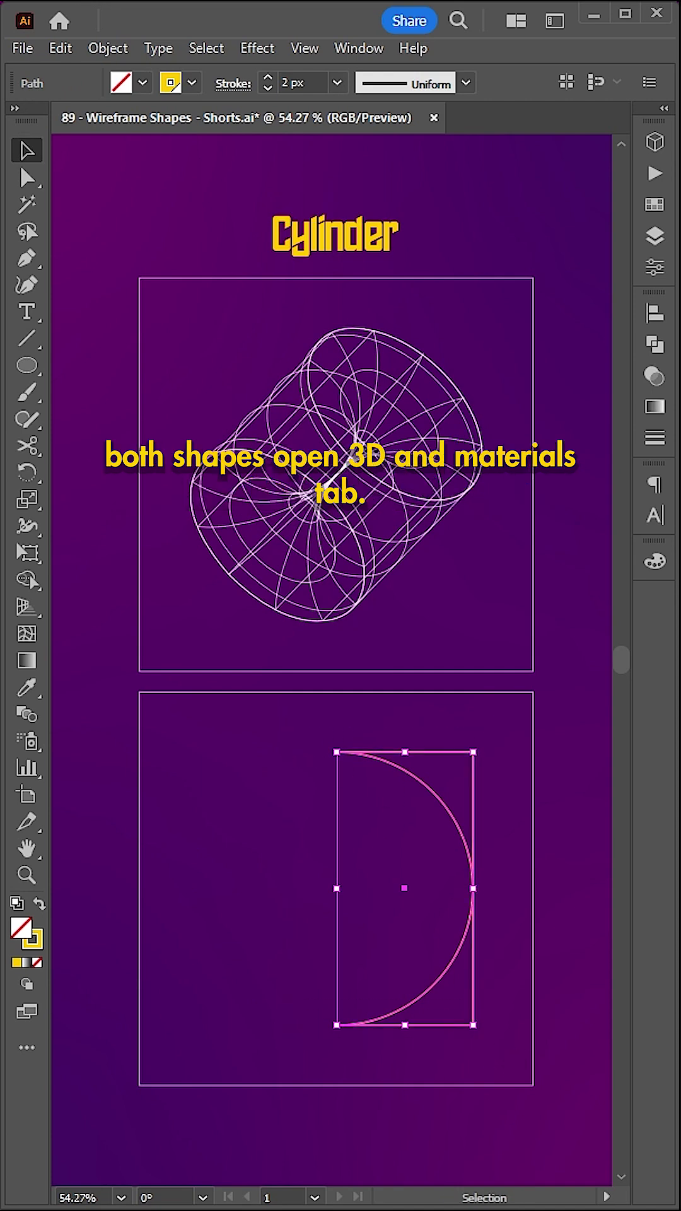
- Apply 3D Revolve to the half-square and semicircle, rendered as wireframes
{"action": "left_click", "coordinate": [656, 144]}
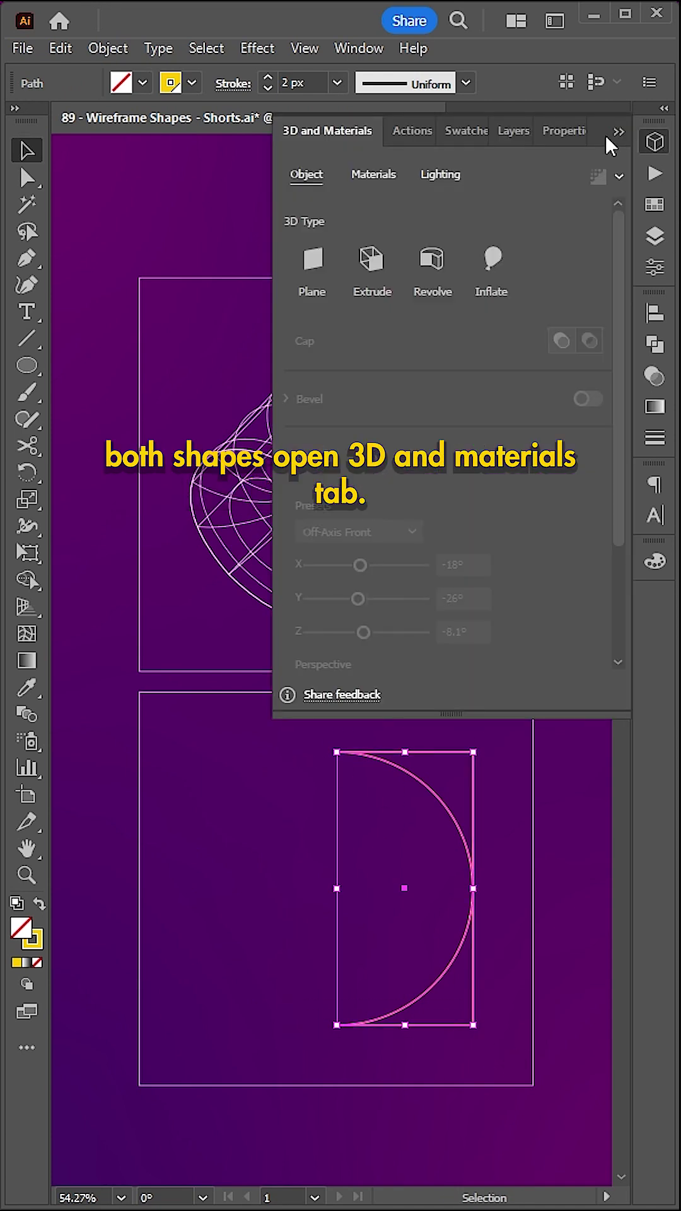
{"action": "left_click", "coordinate": [434, 258]}
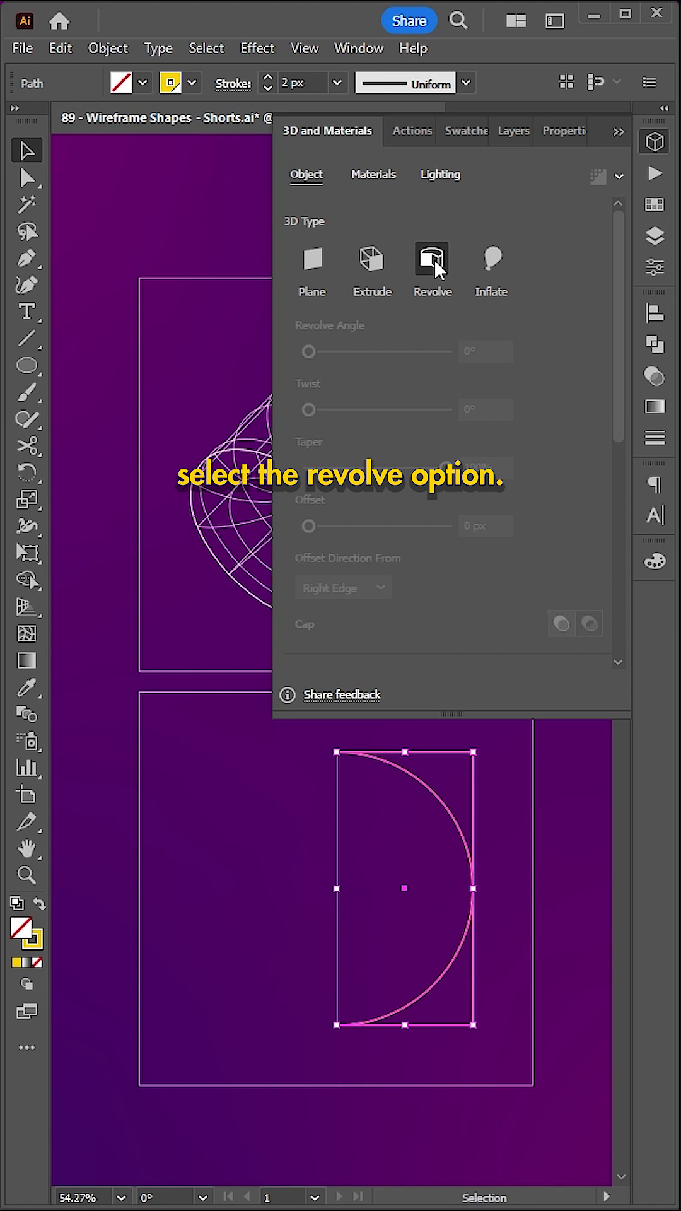
{"action": "left_click", "coordinate": [620, 178]}
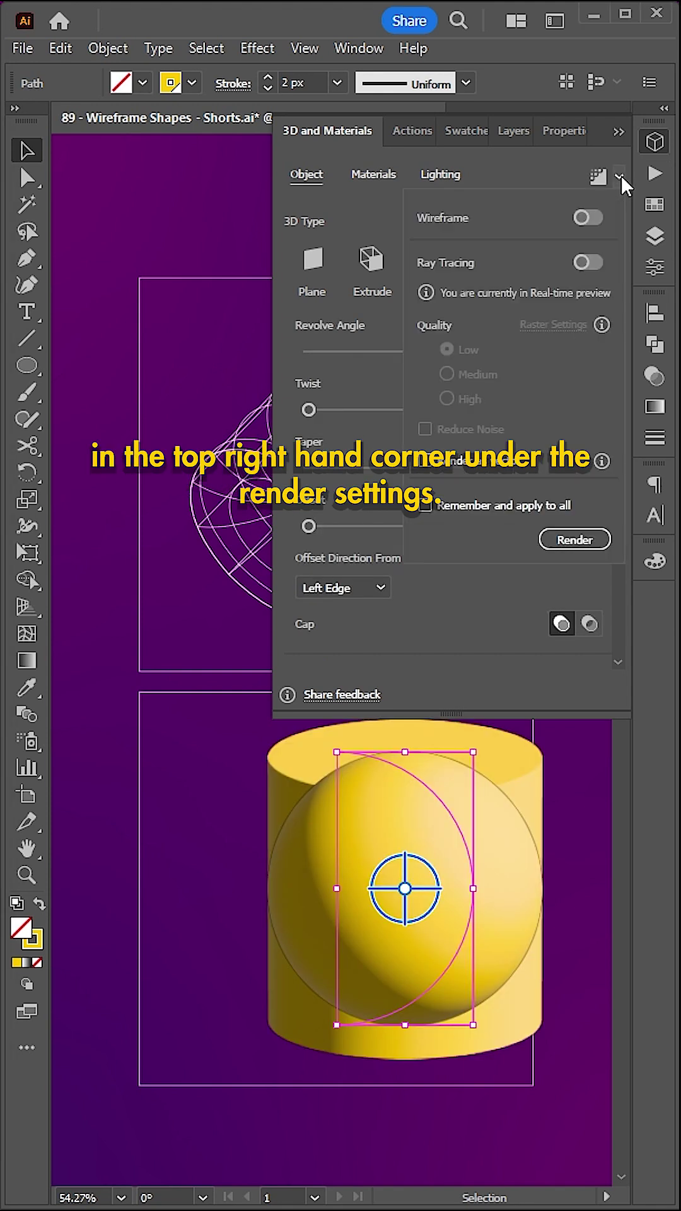
{"action": "left_click", "coordinate": [586, 219]}
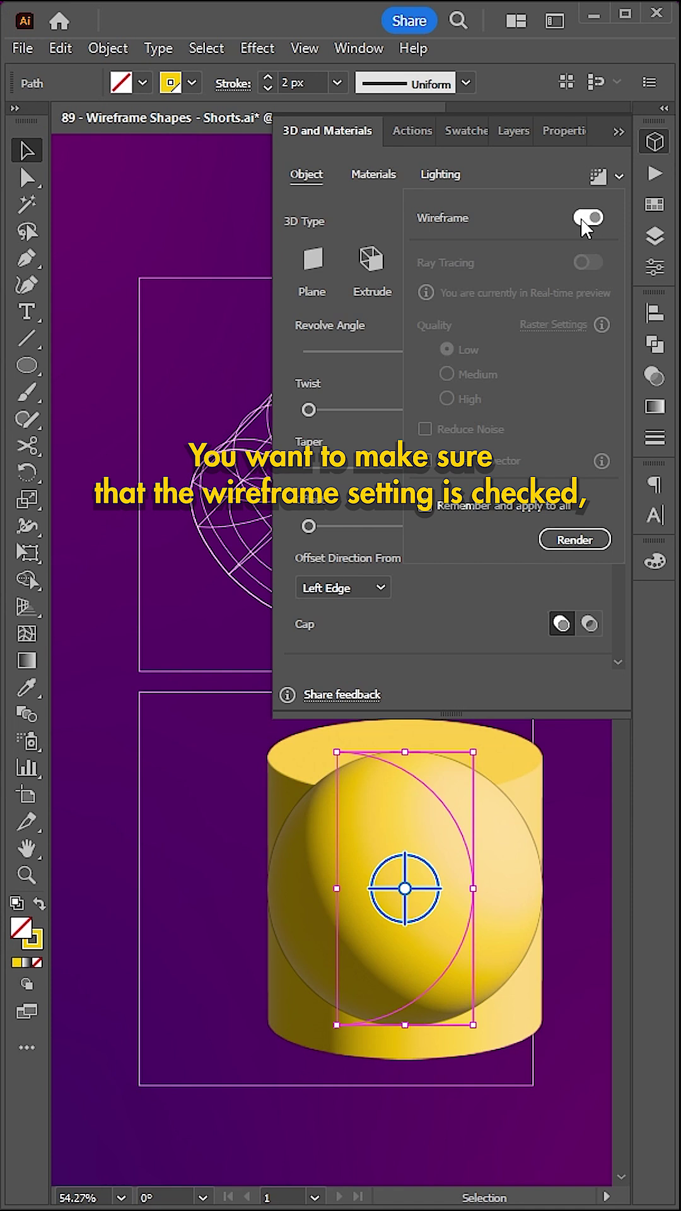
{"action": "left_click", "coordinate": [573, 540]}
- Set the revolved half-circle's offset direction to Right Edge and rotation to Isometric Top
{"action": "left_click", "coordinate": [568, 823]}
{"action": "left_click", "coordinate": [471, 838]}
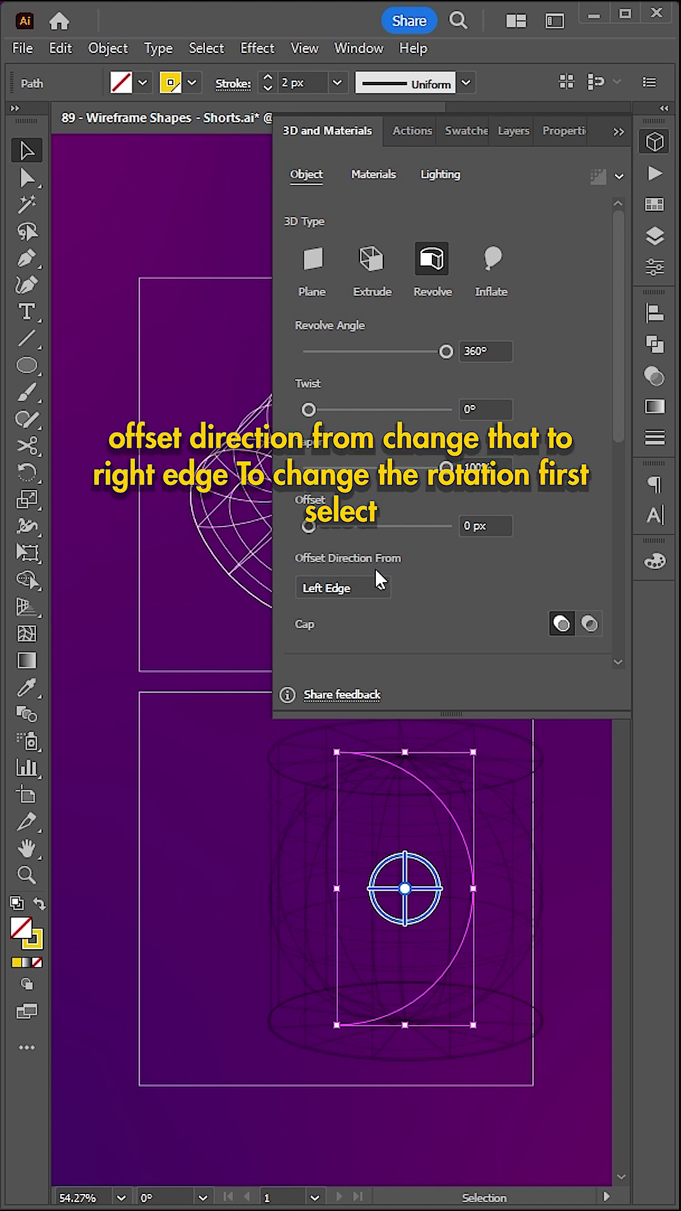
{"action": "left_click", "coordinate": [368, 587]}
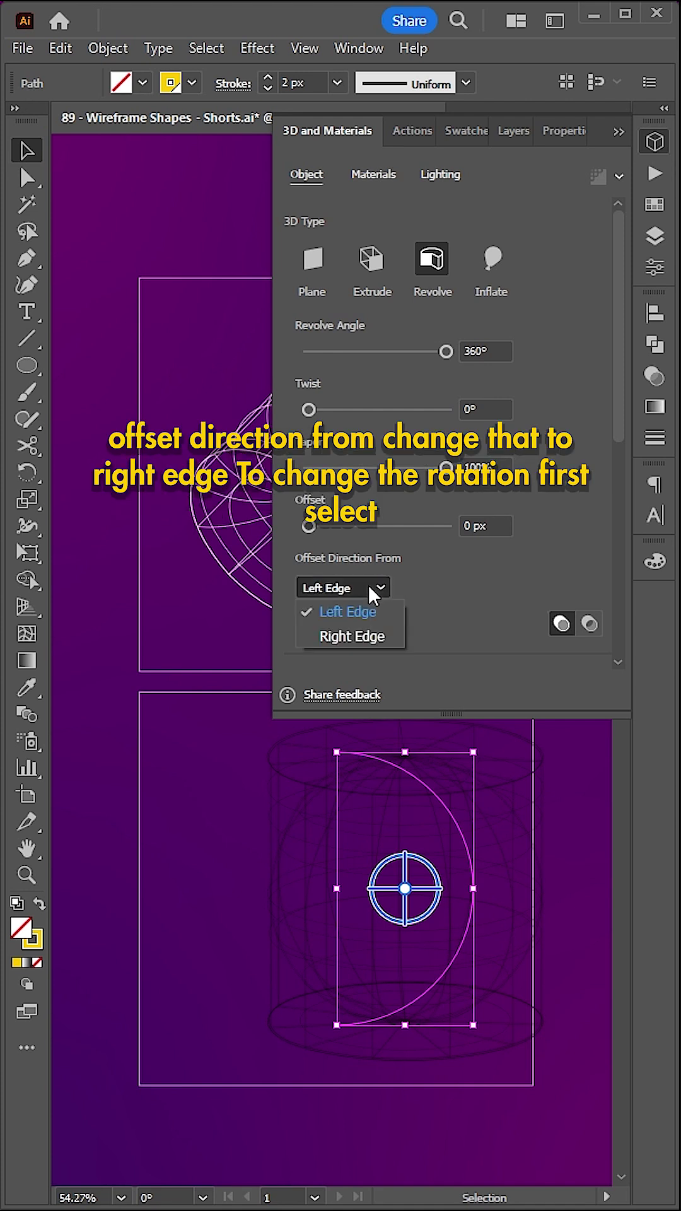
{"action": "left_click", "coordinate": [376, 631]}
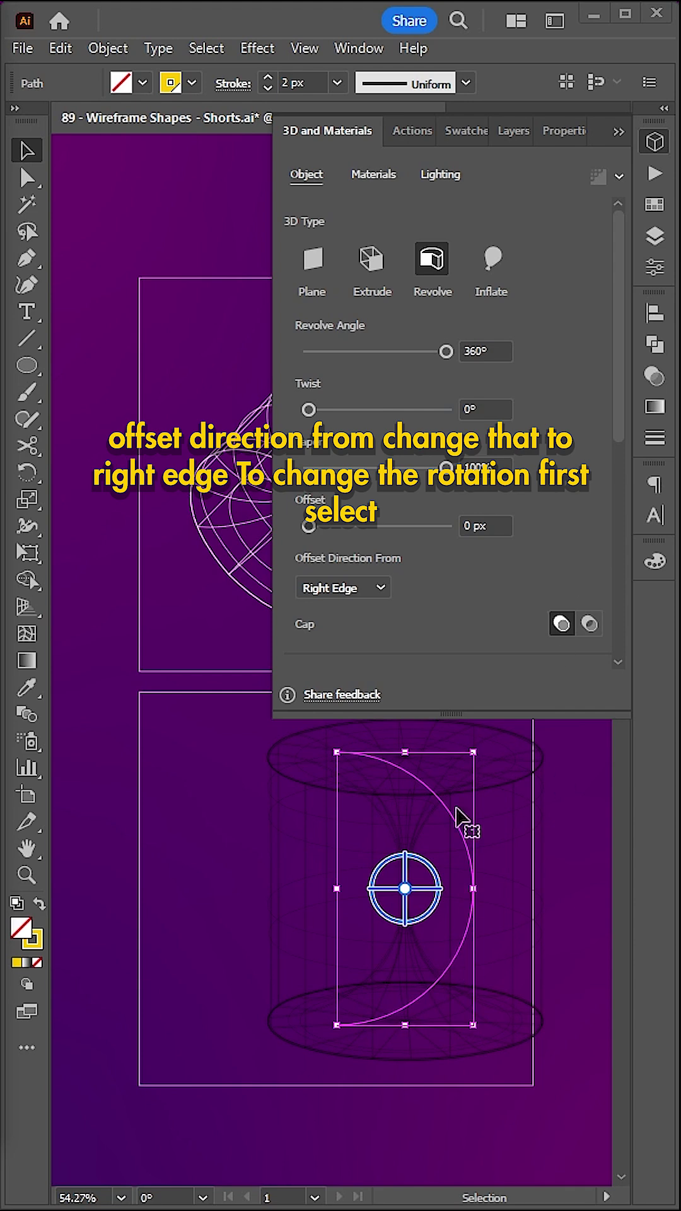
{"action": "scroll", "coordinate": [480, 566], "scroll_direction": "down", "scroll_amount": 5}
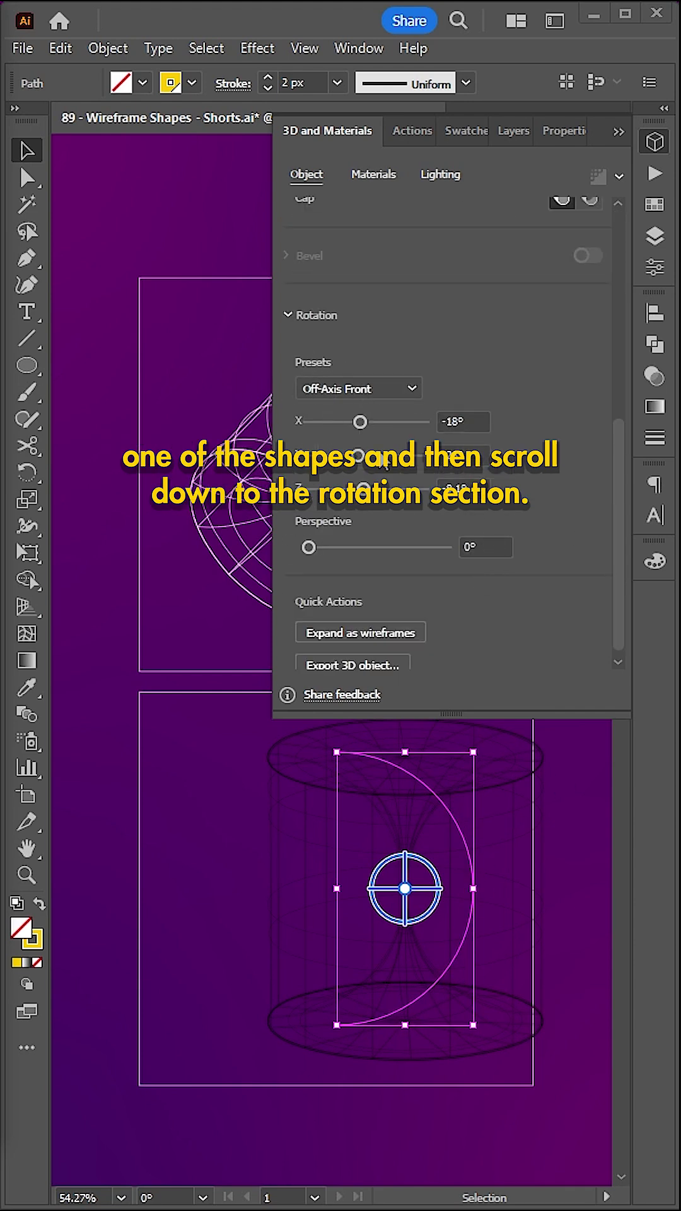
{"action": "left_click", "coordinate": [357, 388]}
{"action": "left_click", "coordinate": [404, 800]}
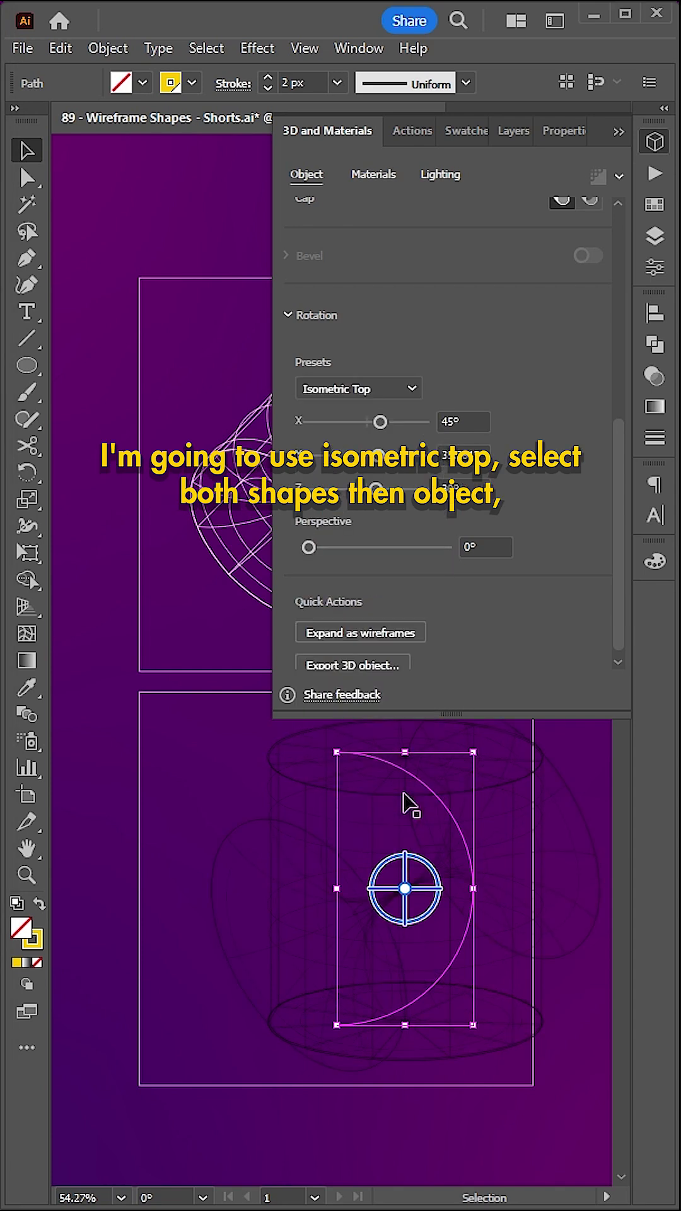
- Expand the appearance of both revolved shapes into plain paths
{"action": "left_click", "coordinate": [247, 492], "text": "shift"}
{"action": "left_click", "coordinate": [108, 48]}
{"action": "left_click", "coordinate": [179, 360]}
- Give the expanded paths a new stroke colour and a 1 px stroke weight
{"action": "left_click", "coordinate": [192, 84]}
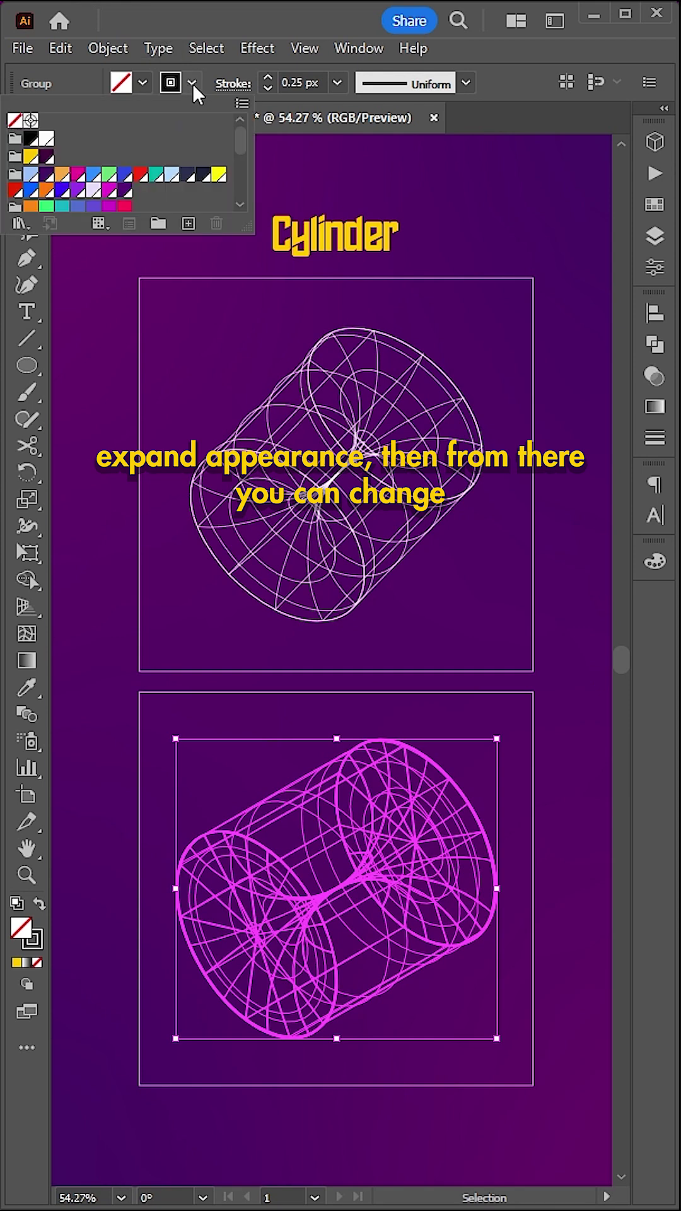
{"action": "left_click", "coordinate": [31, 153]}
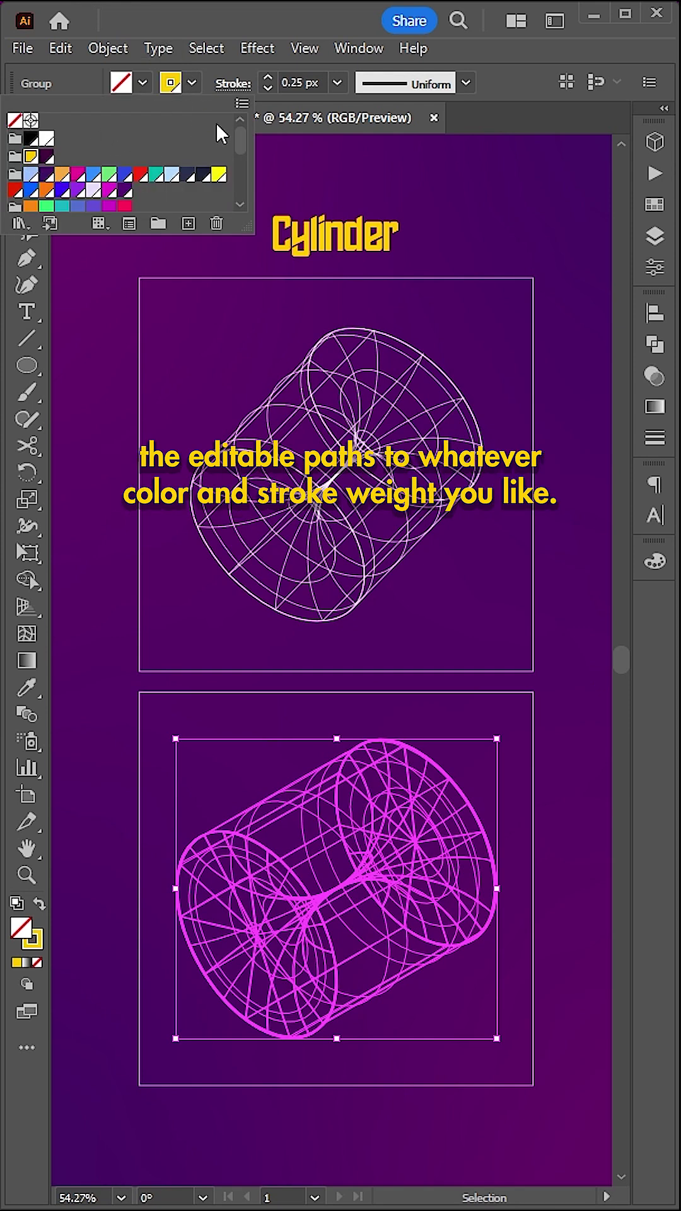
{"action": "left_click", "coordinate": [300, 82]}
{"action": "type", "text": "1"}
{"action": "key", "text": "Return"}
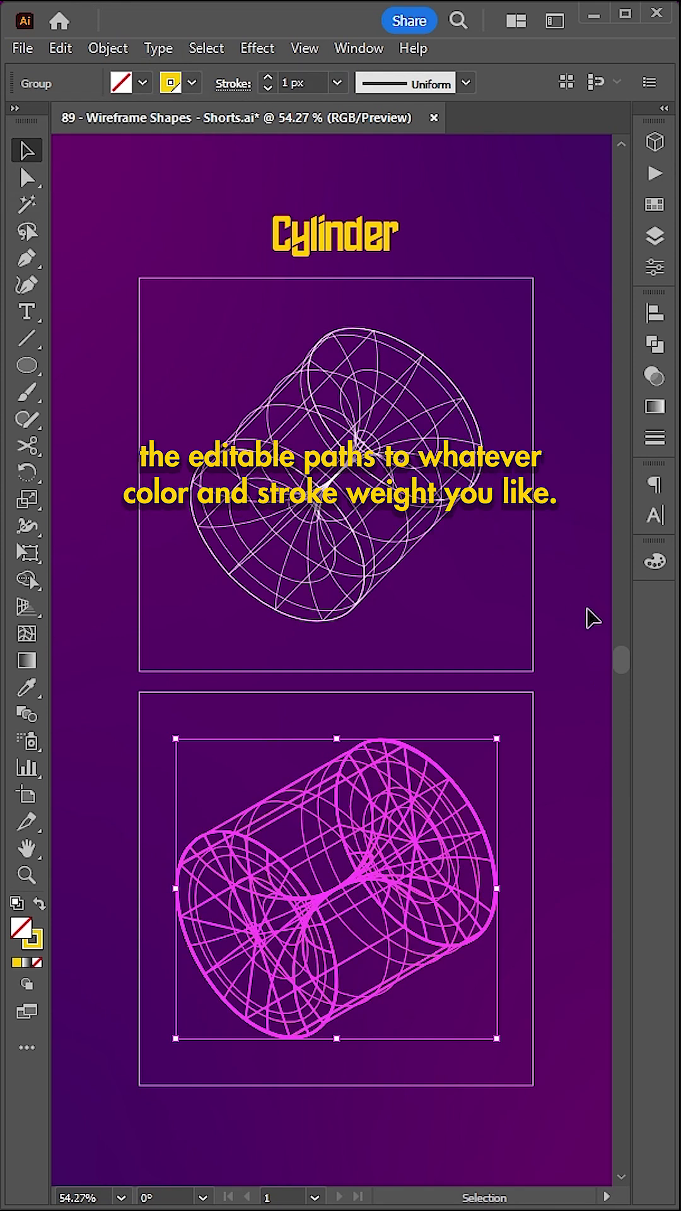